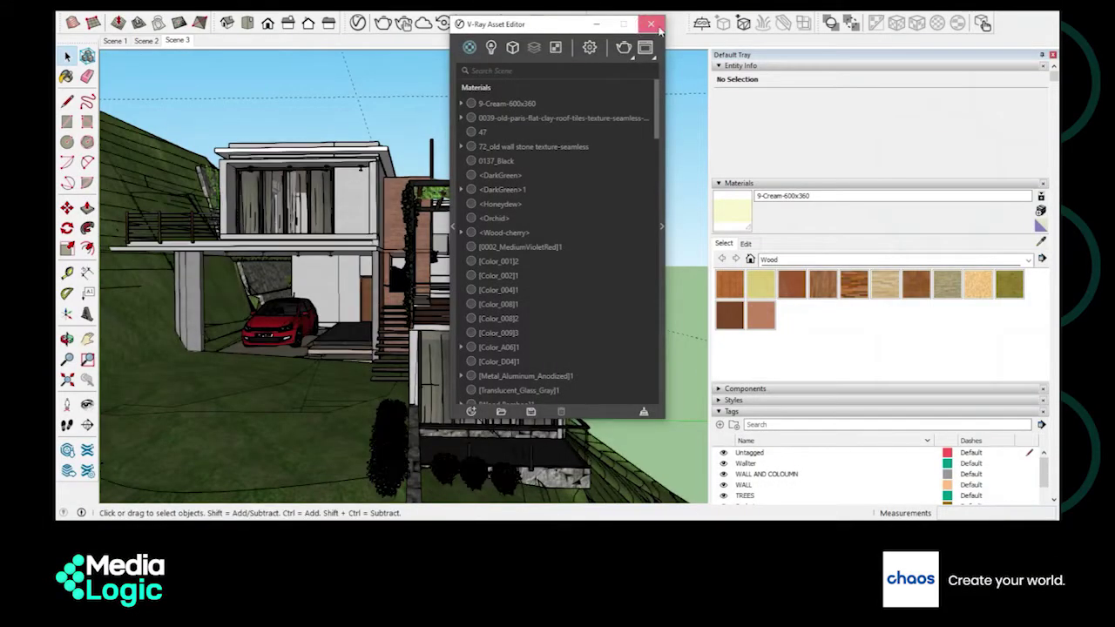
Step: Close the V-Ray Asset Editor and start a V-Ray render of the current house view
left_click(648, 27)
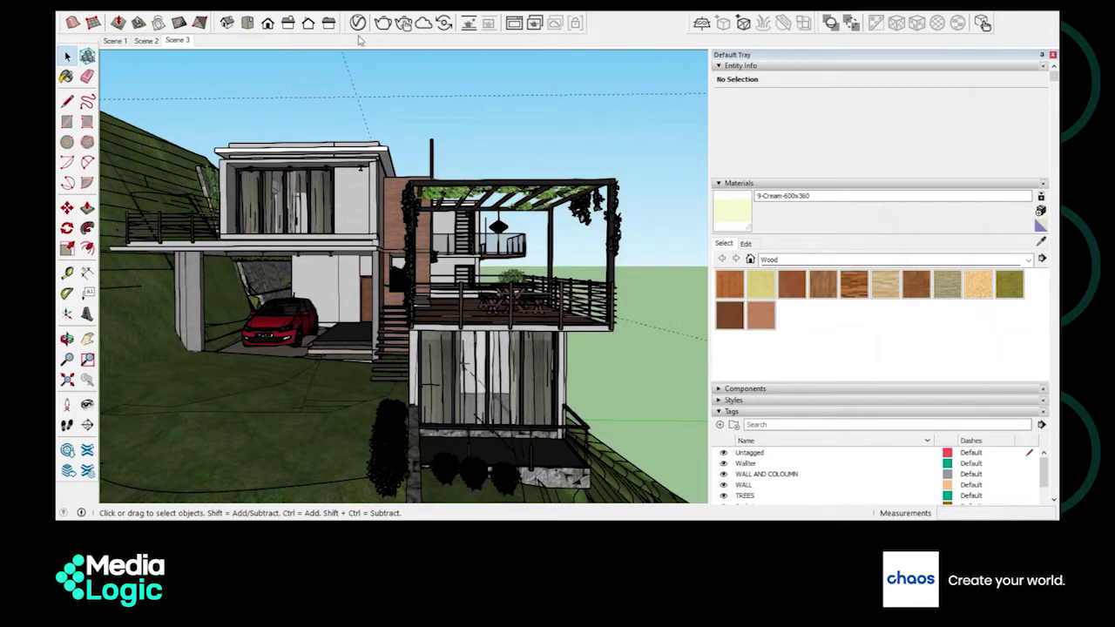
left_click(403, 24)
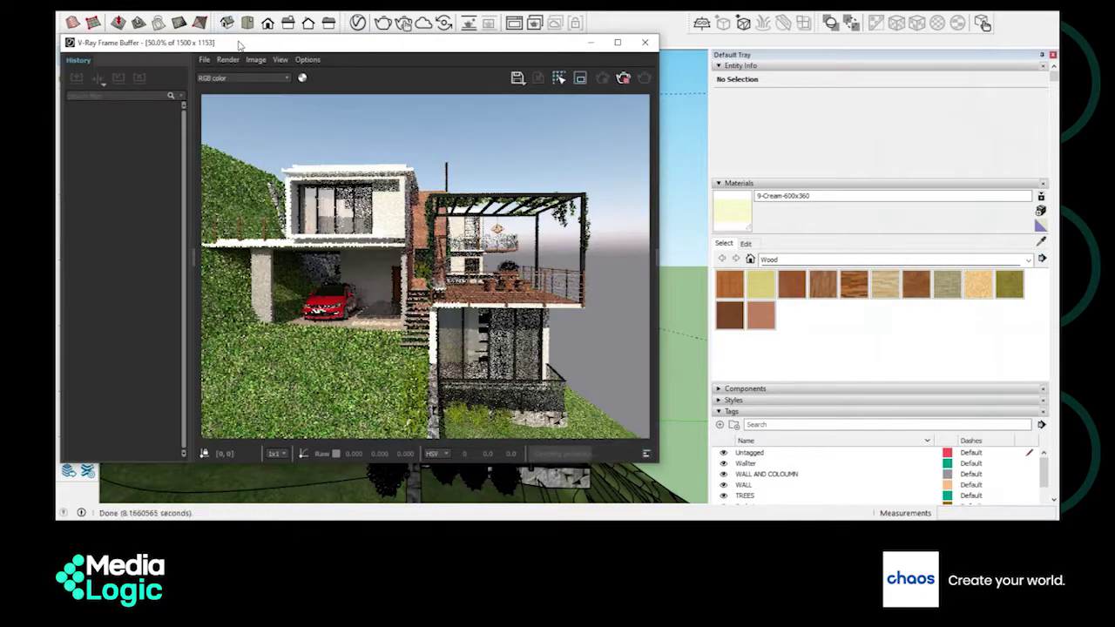
Step: Move the V-Ray Frame Buffer to the right of the model and reopen the Asset Editor
left_click_drag(237, 42, 630, 80)
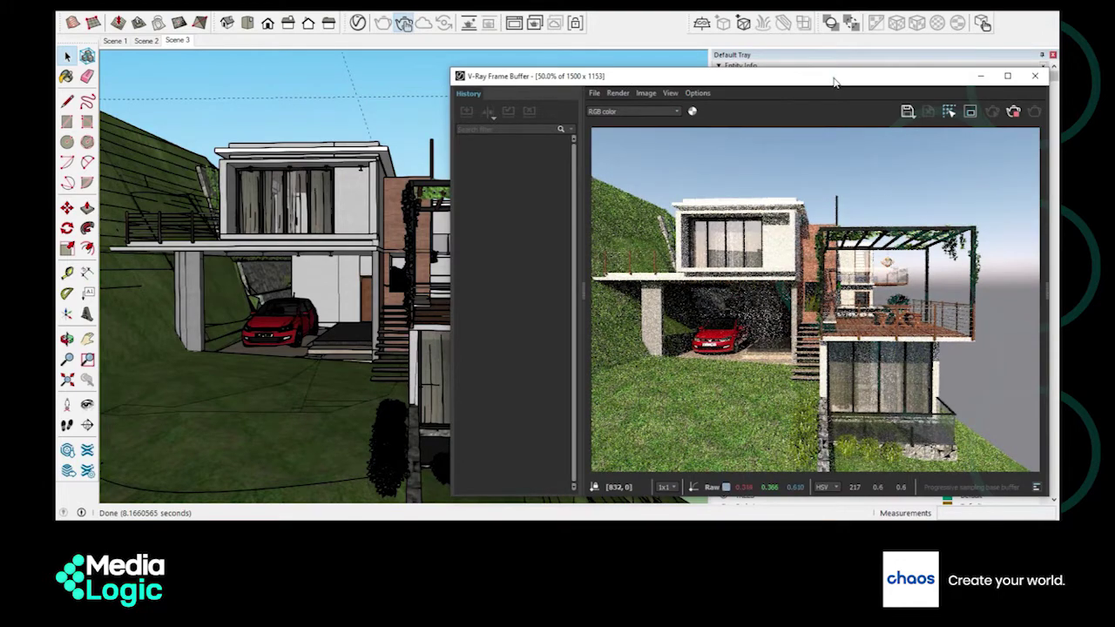
left_click_drag(833, 82, 640, 67)
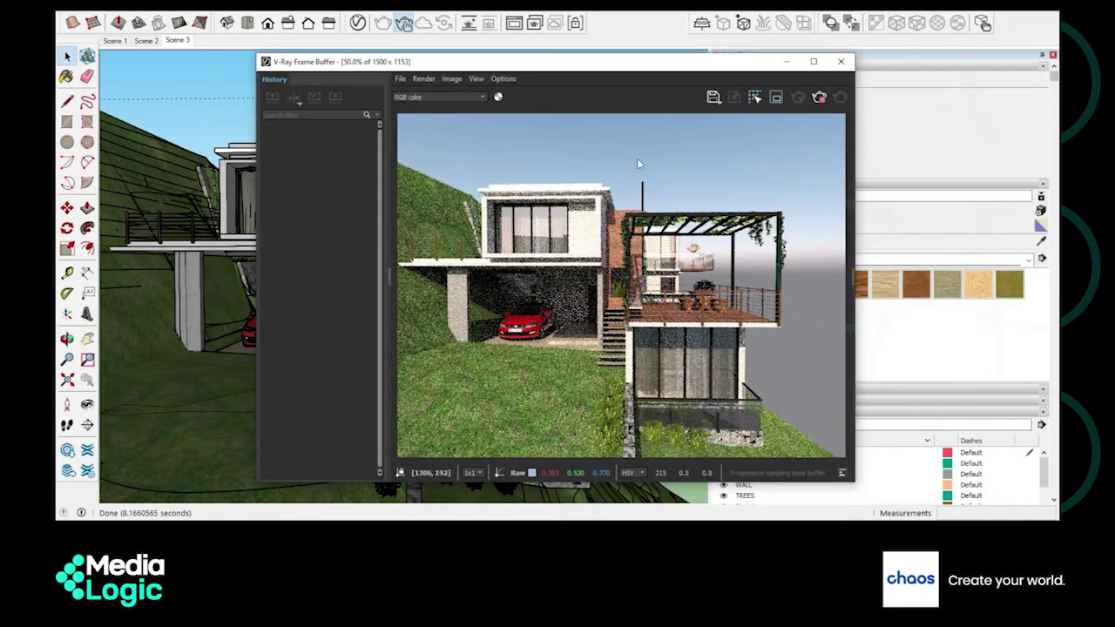
left_click_drag(630, 68, 870, 77)
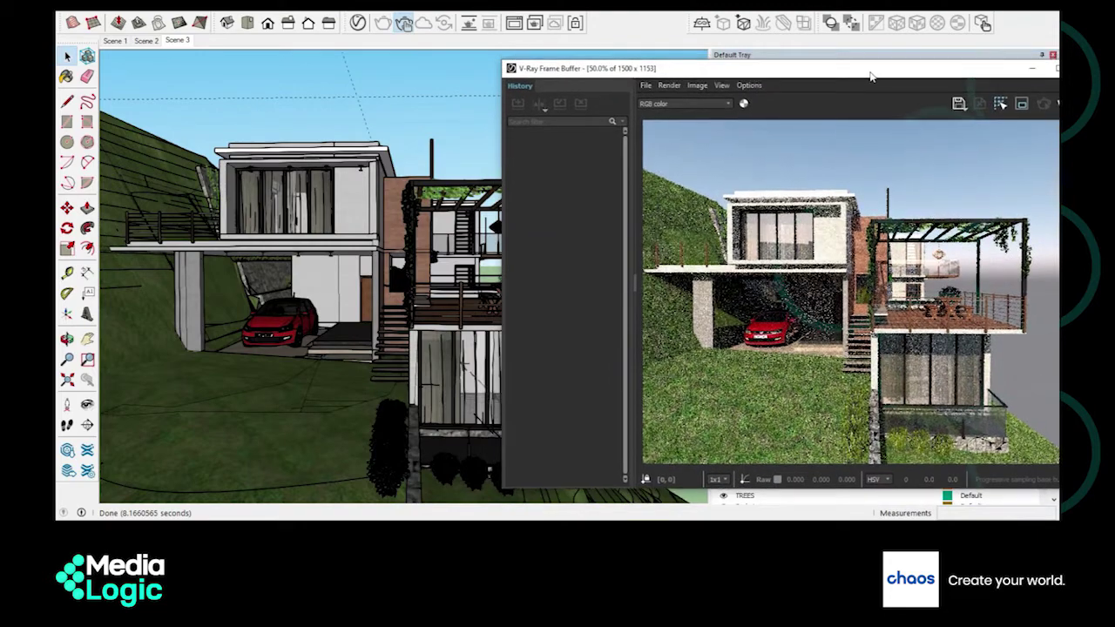
left_click(358, 23)
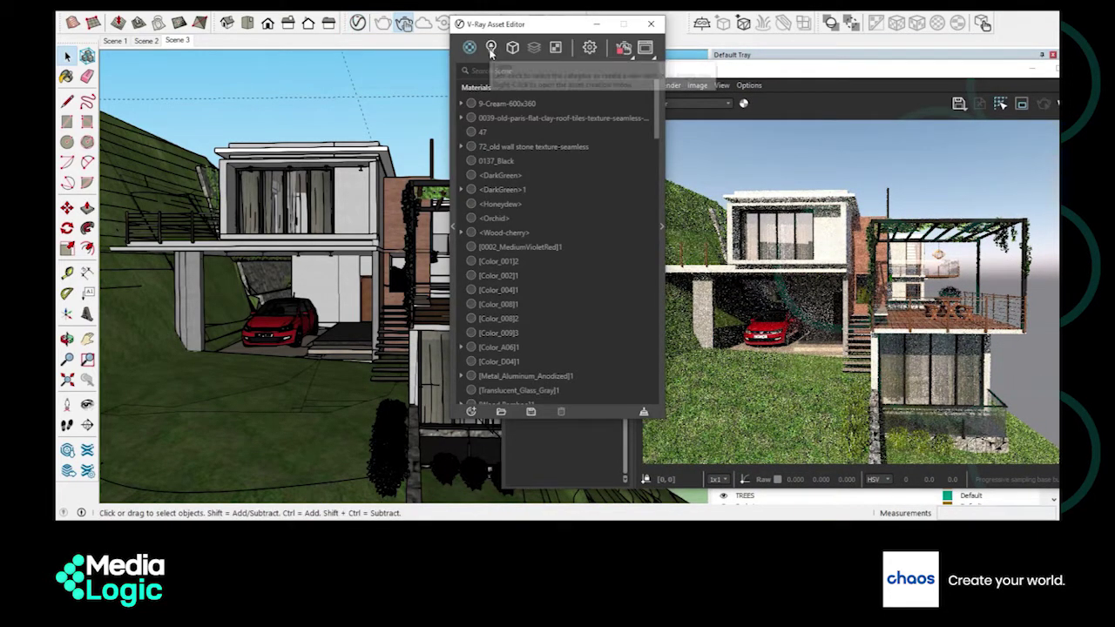
Step: Review the scene's existing lights, then return to Materials and minimize the Asset Editor
left_click(490, 51)
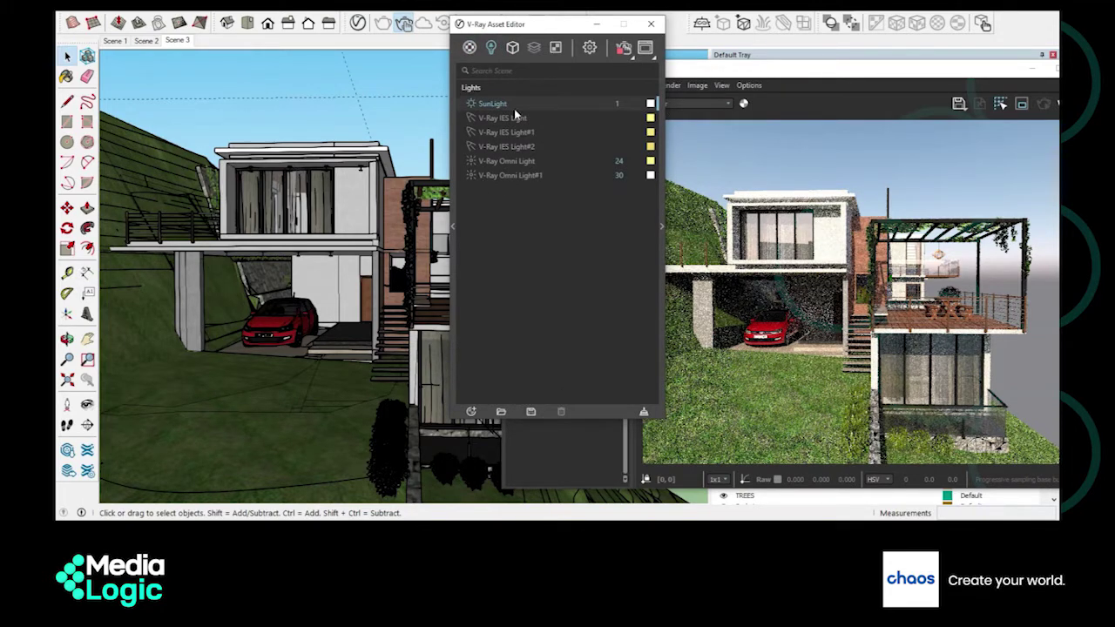
left_click(470, 49)
left_click(598, 24)
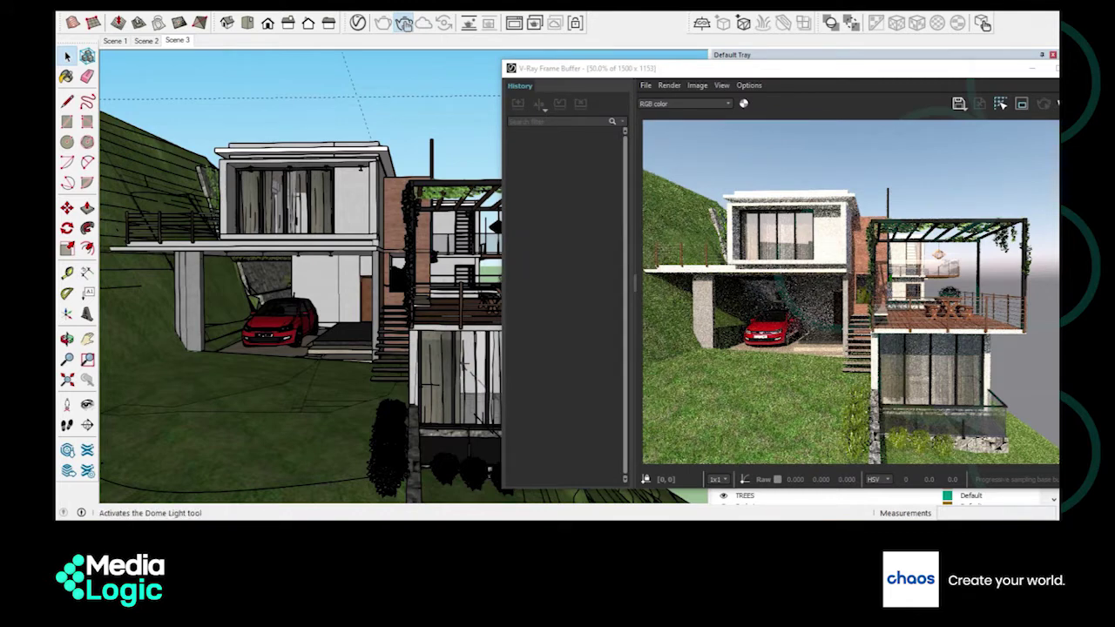
Step: Place a V-Ray Dome Light on the terrain in front of the house, select it, and reopen the Asset Editor
left_click(830, 24)
left_click(213, 386)
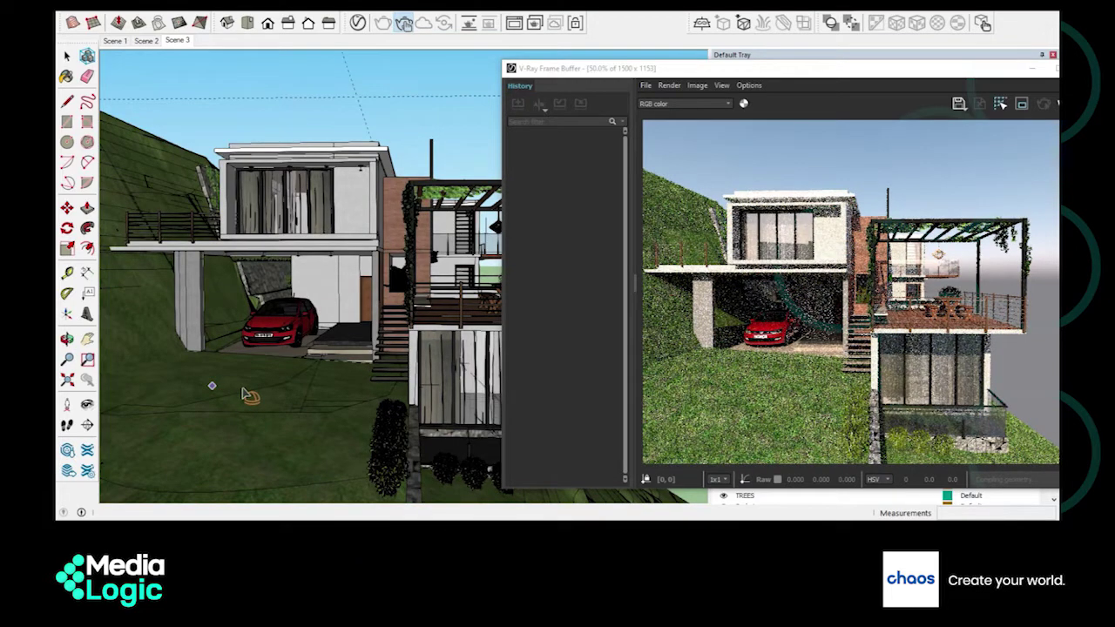
key("space")
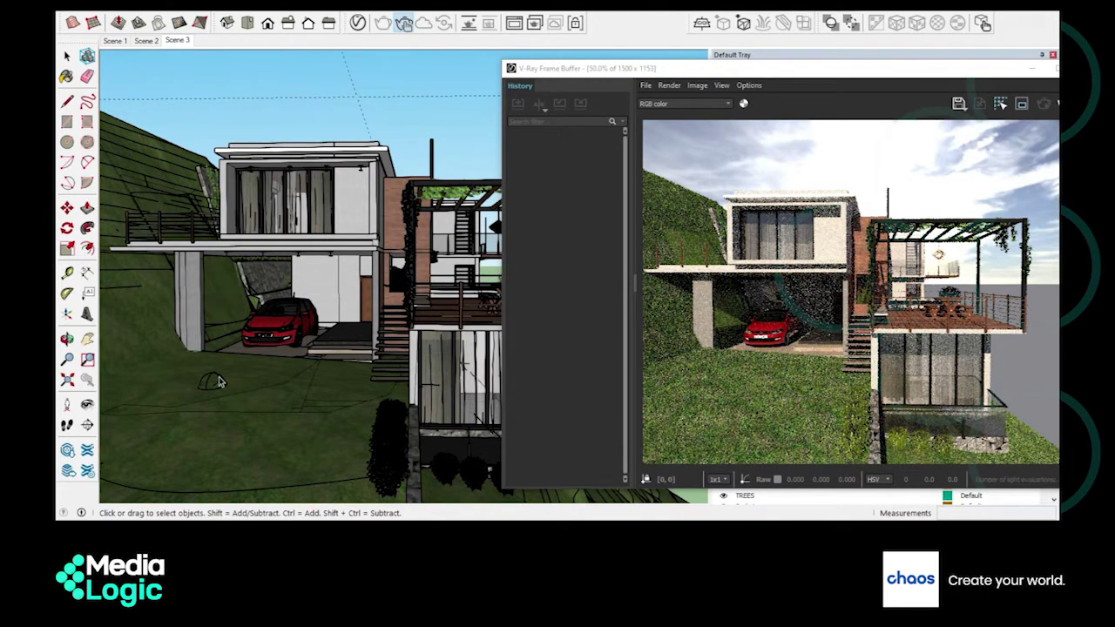
left_click(215, 381)
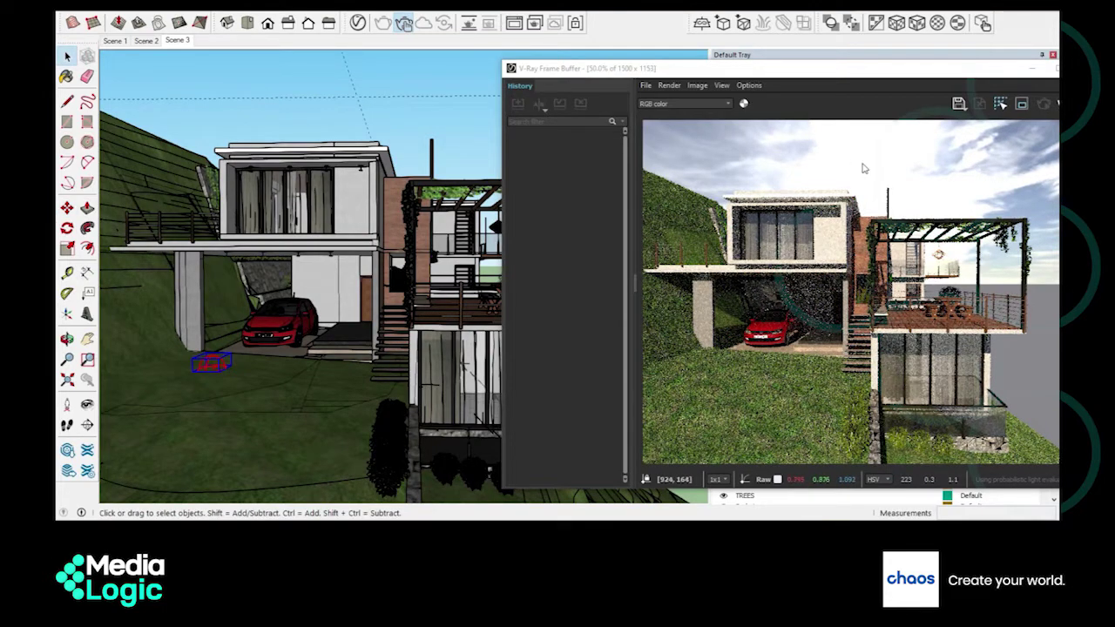
left_click(358, 22)
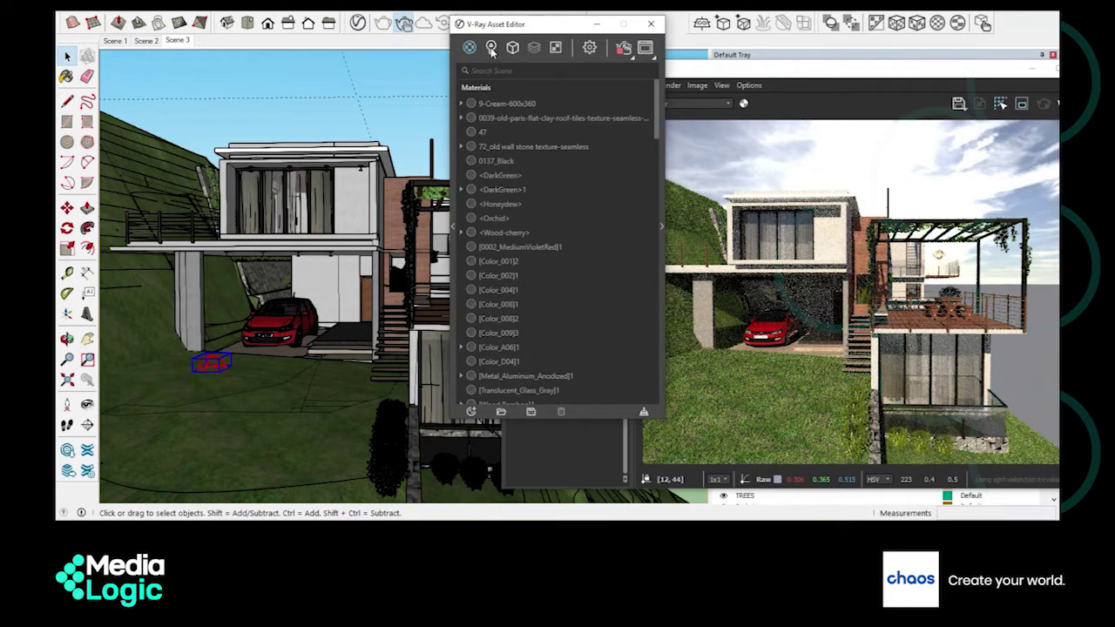
Step: Select the Dome Light in the Lights list and expand its full settings panel
left_click(490, 48)
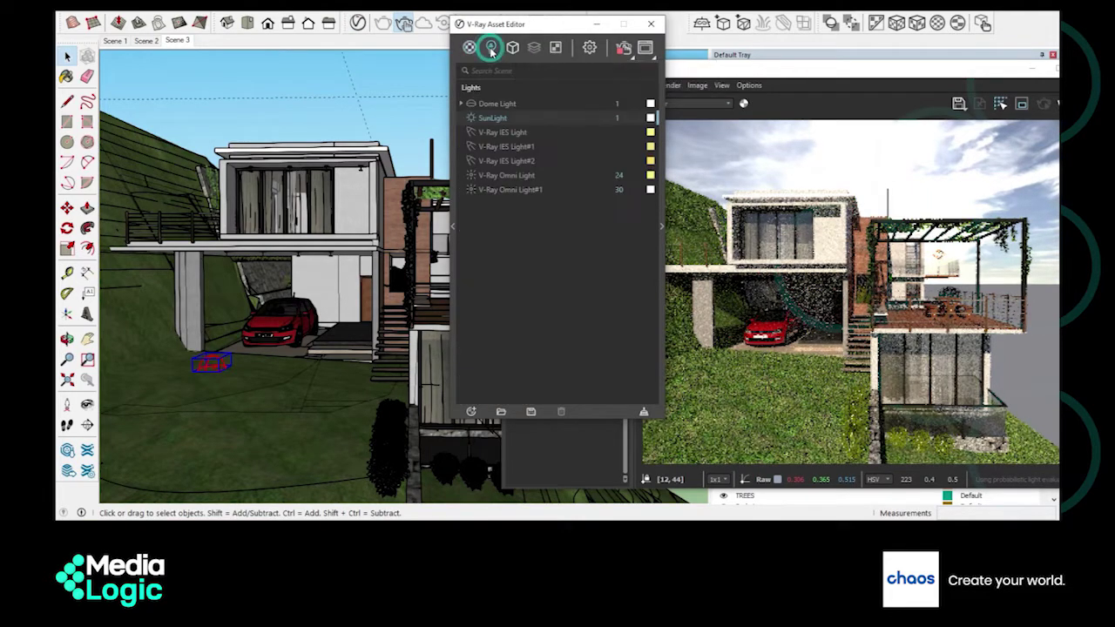
left_click(493, 116)
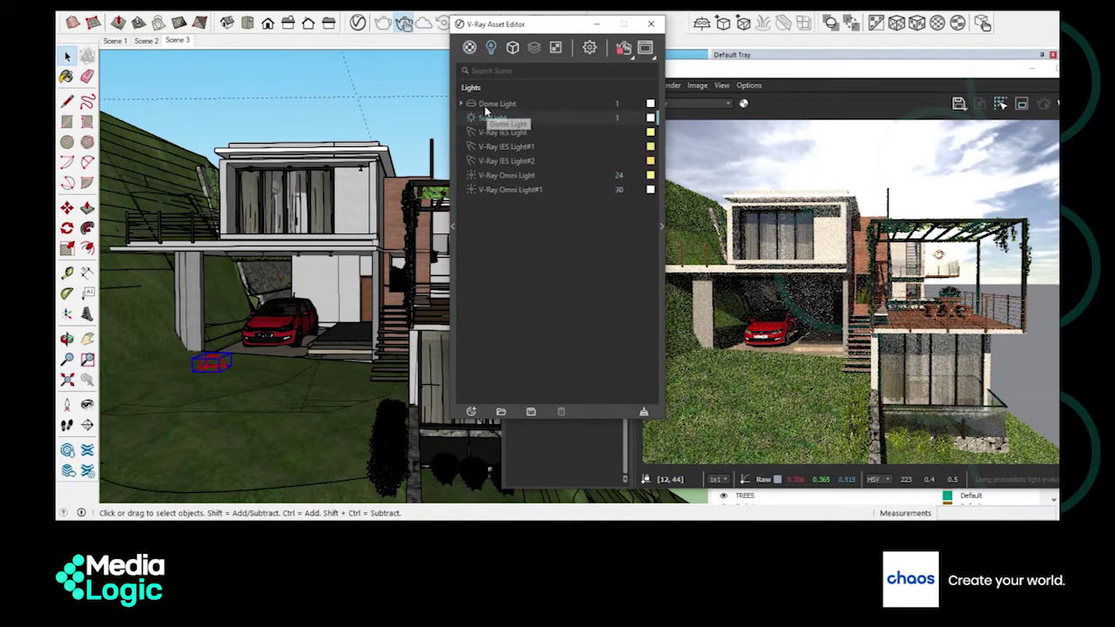
left_click(525, 103)
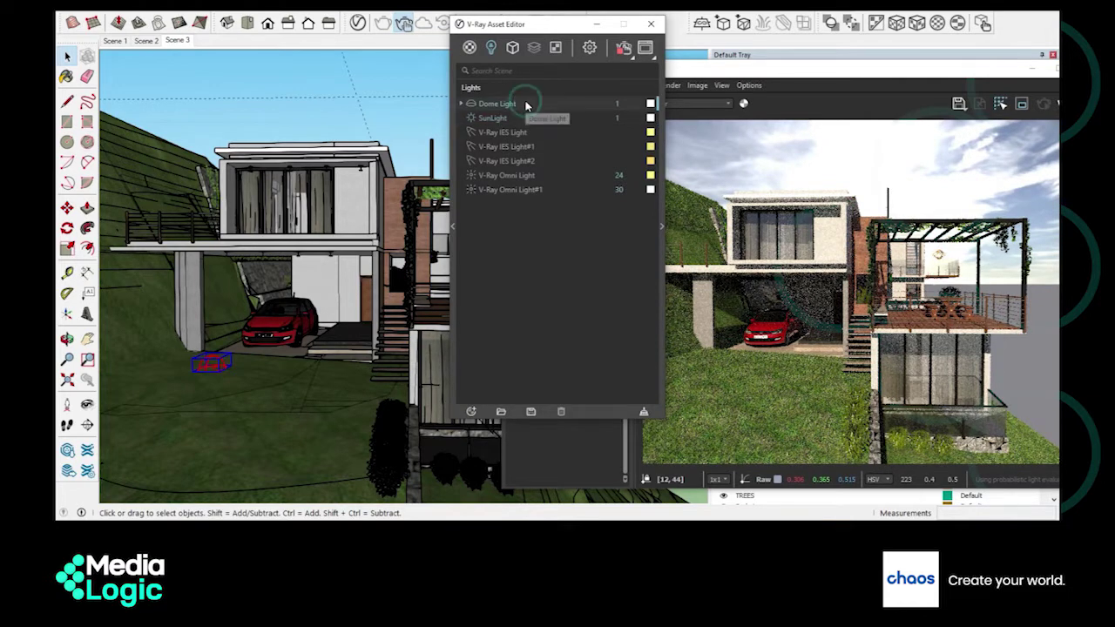
left_click(662, 227)
left_click_drag(563, 32, 405, 105)
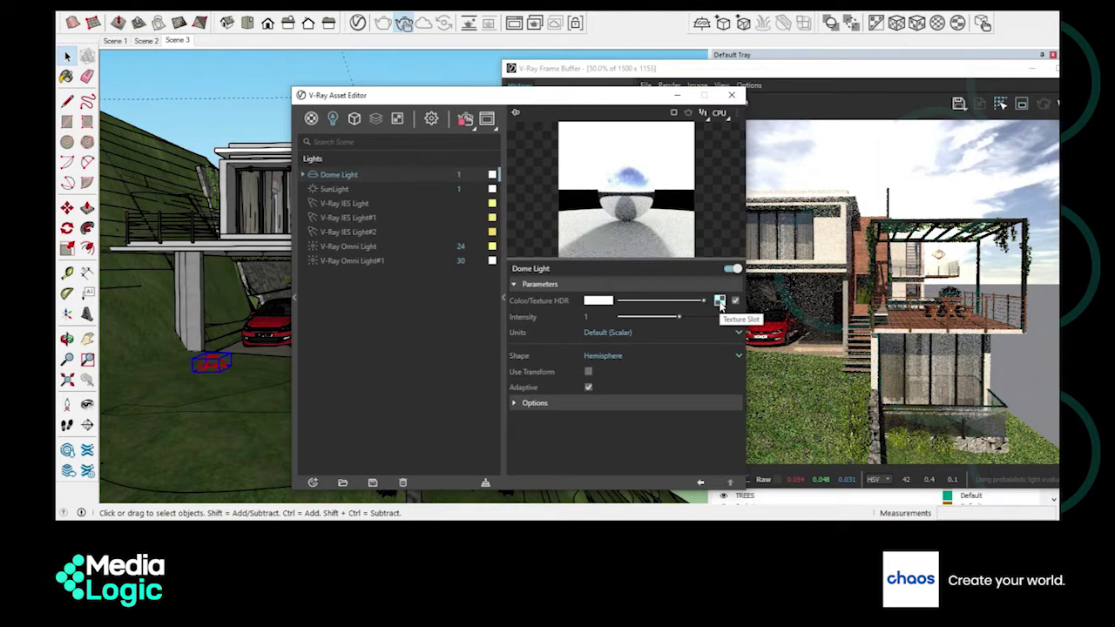
Step: Load HDR_040_Field_Ref from the HDR_040_Field folder as the Dome Light's HDR texture
left_click(719, 301)
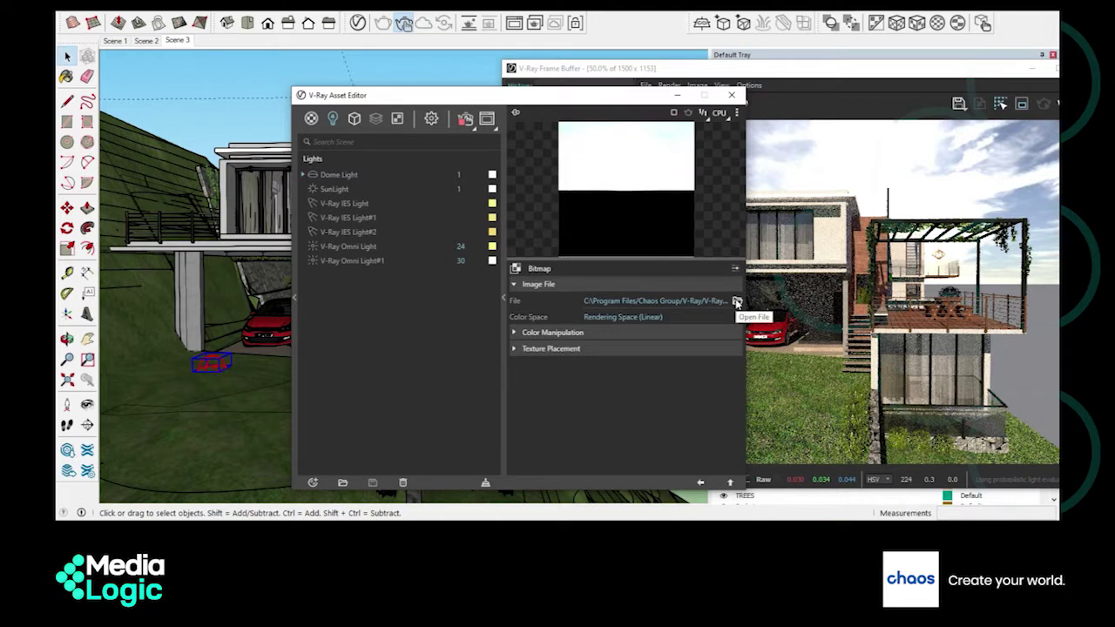
left_click(735, 302)
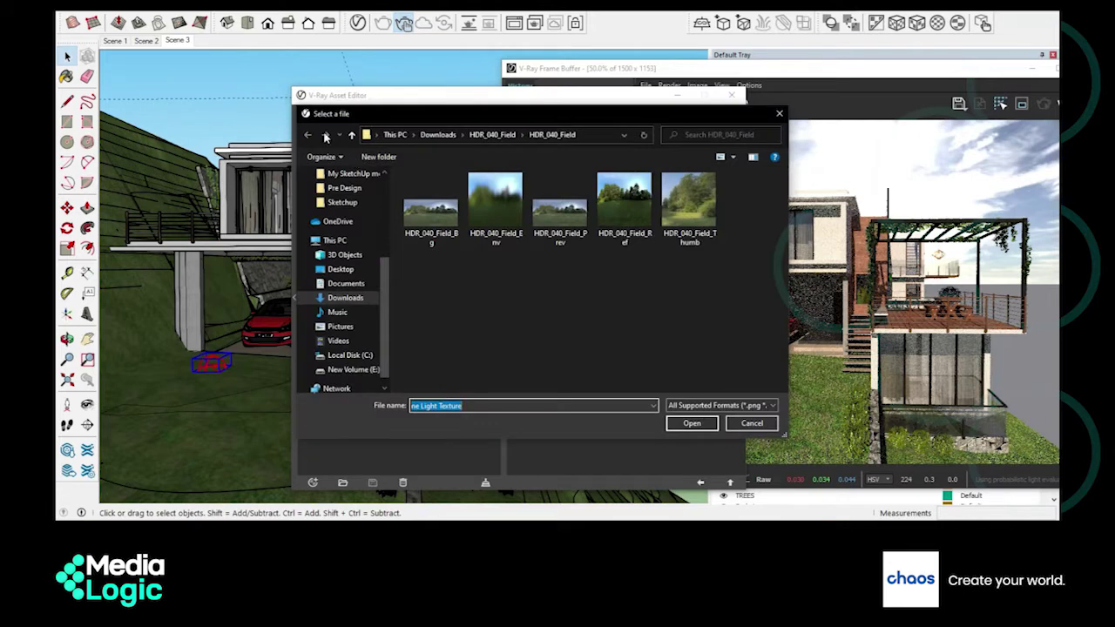
left_click(353, 135)
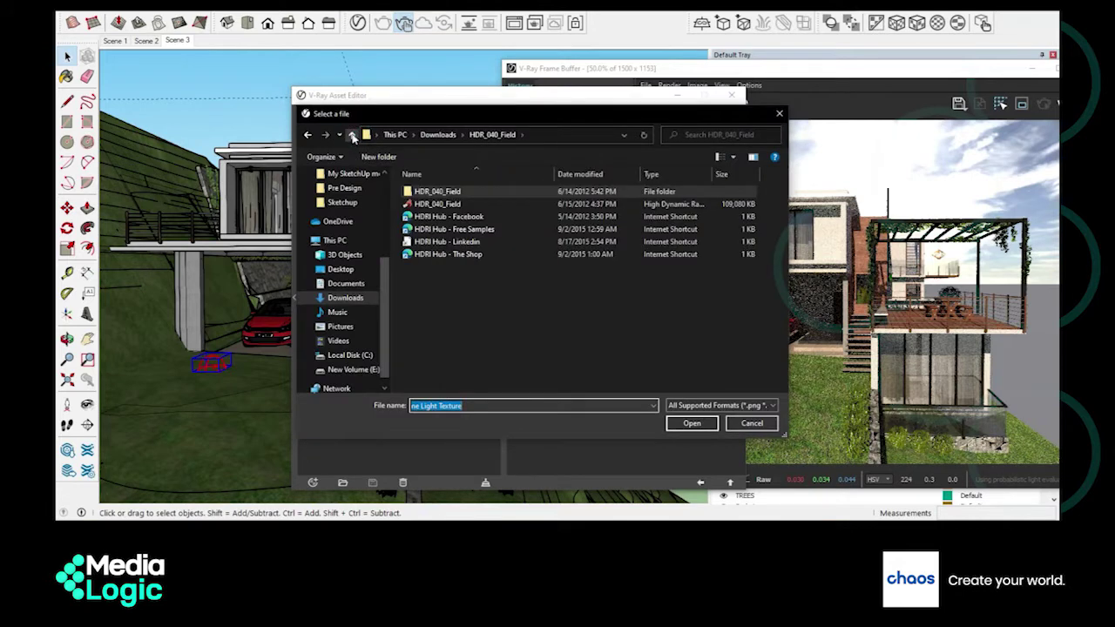
double_click(435, 190)
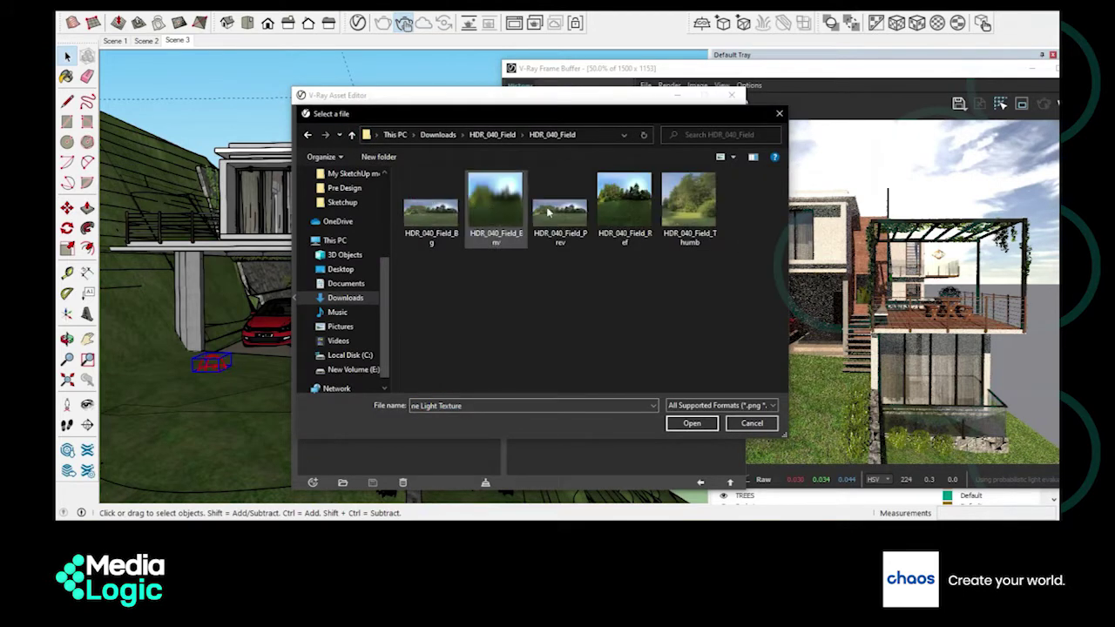
left_click(630, 223)
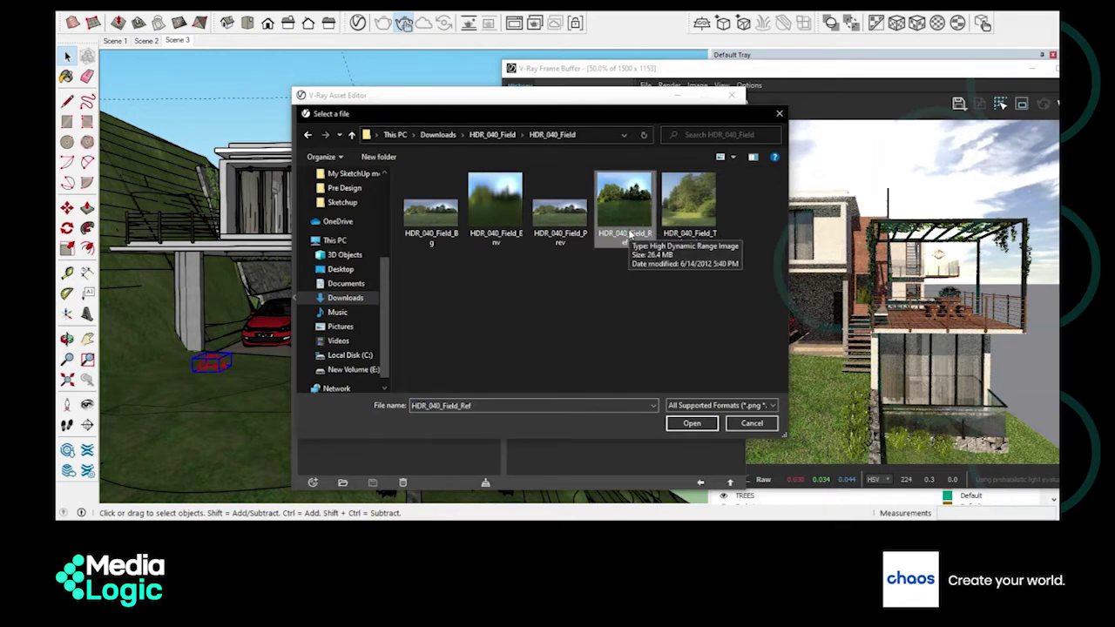
left_click(692, 423)
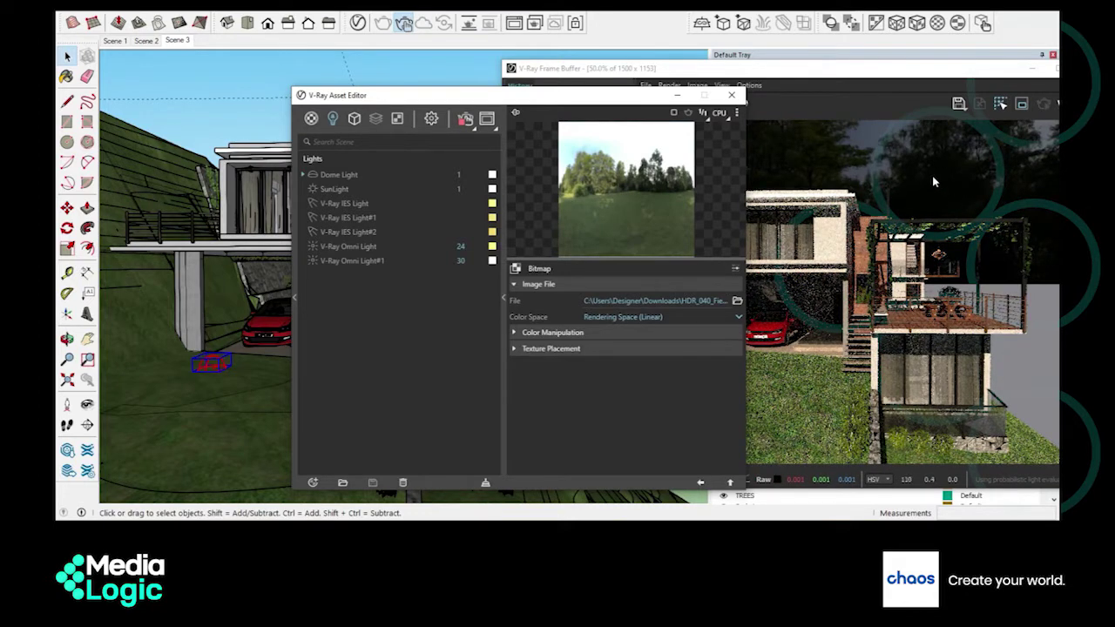
Step: Raise the Dome Light intensity through 35 and 40 to a final value of 60
left_click_drag(637, 104, 588, 96)
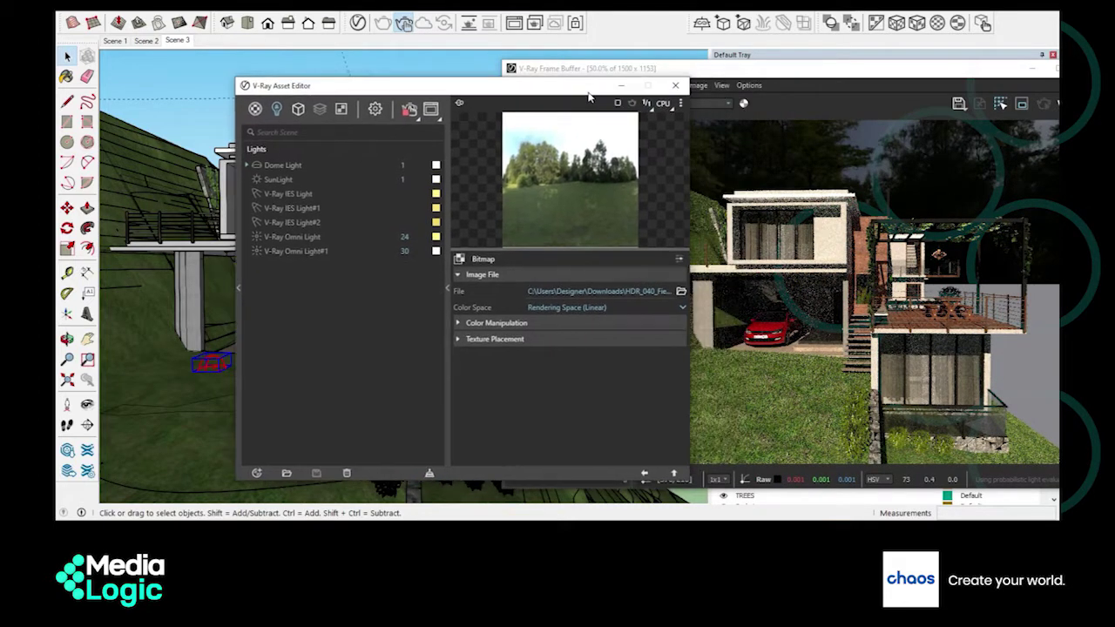
left_click(337, 164)
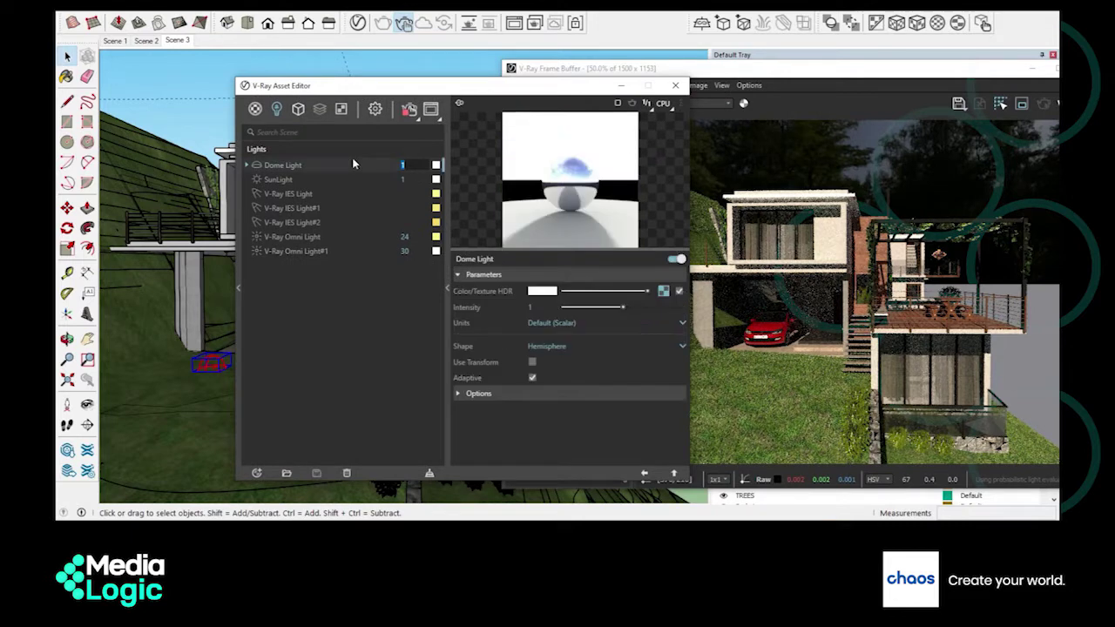
type("5")
key("Return")
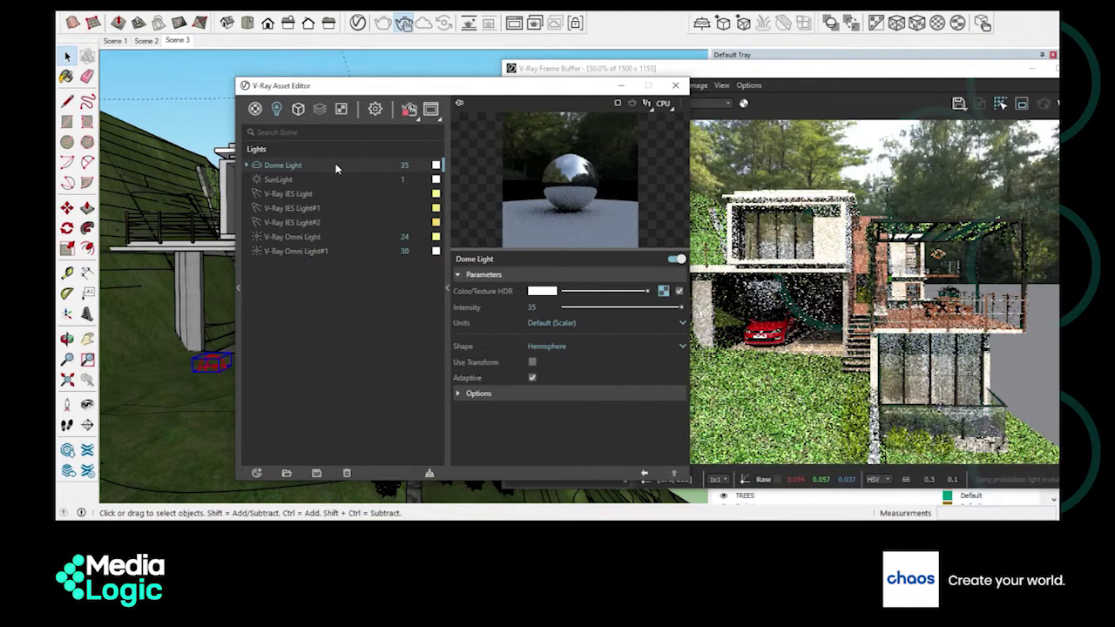
double_click(403, 164)
type("40")
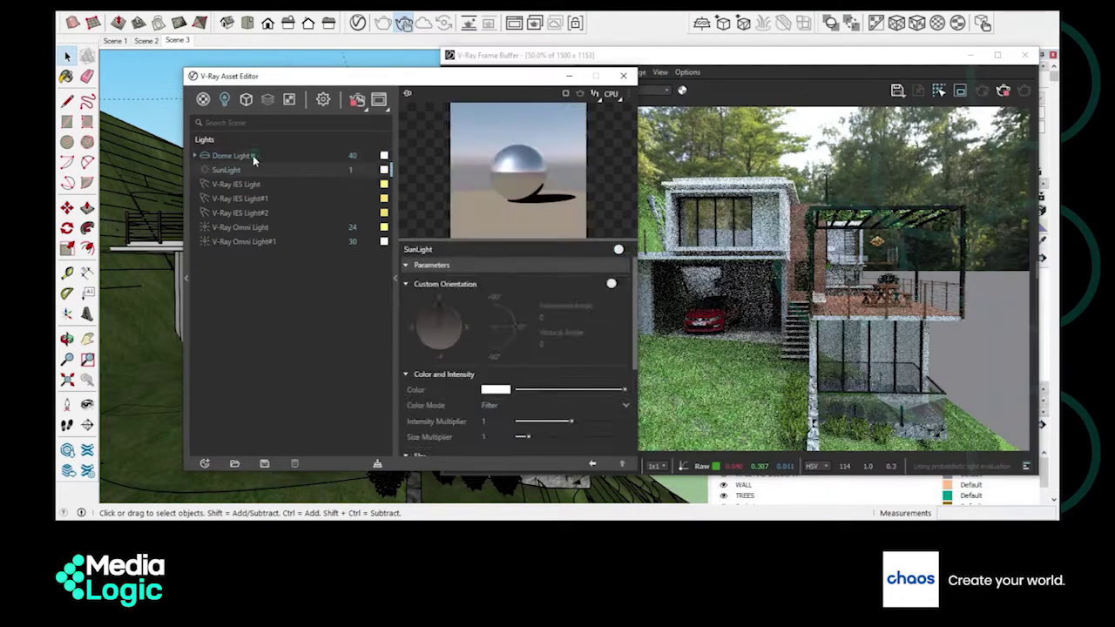
left_click(272, 159)
double_click(348, 155)
type("60")
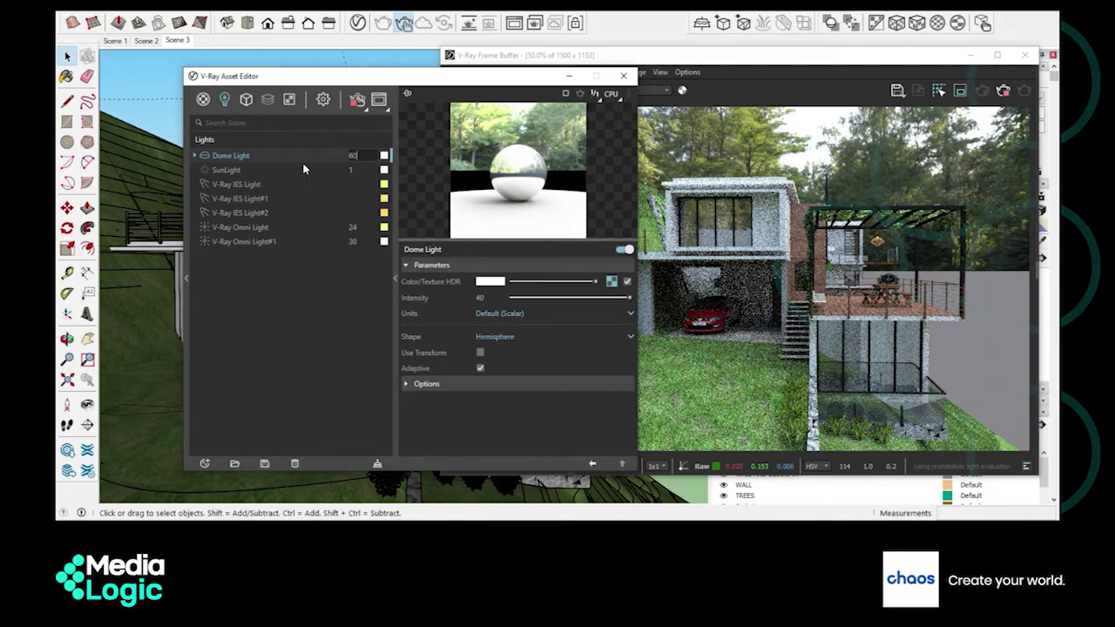
key("Return")
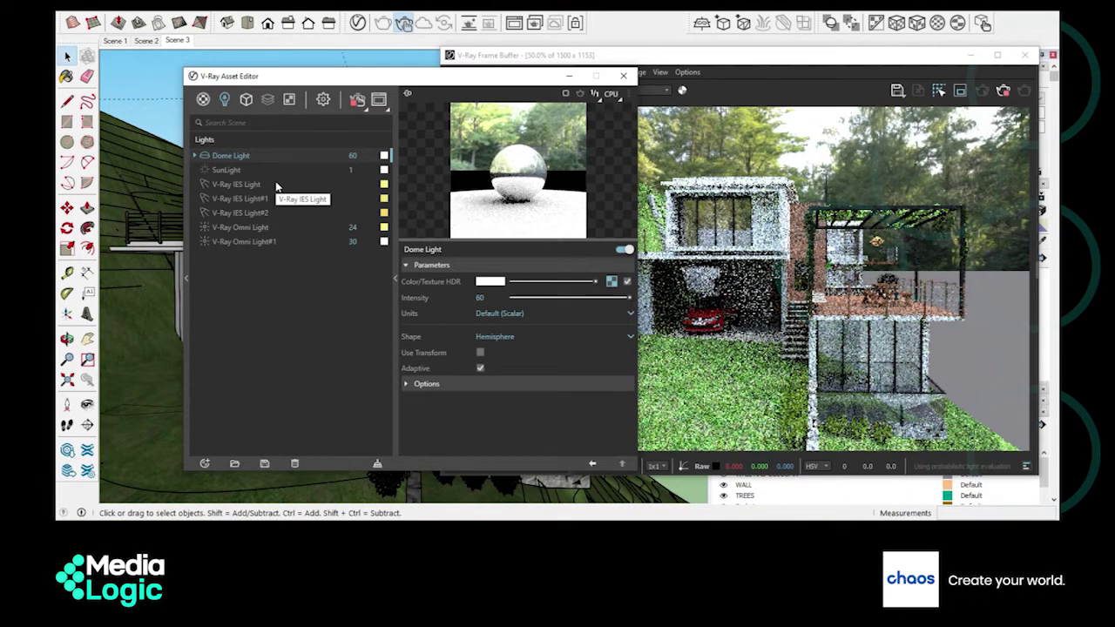
left_click_drag(619, 60, 642, 55)
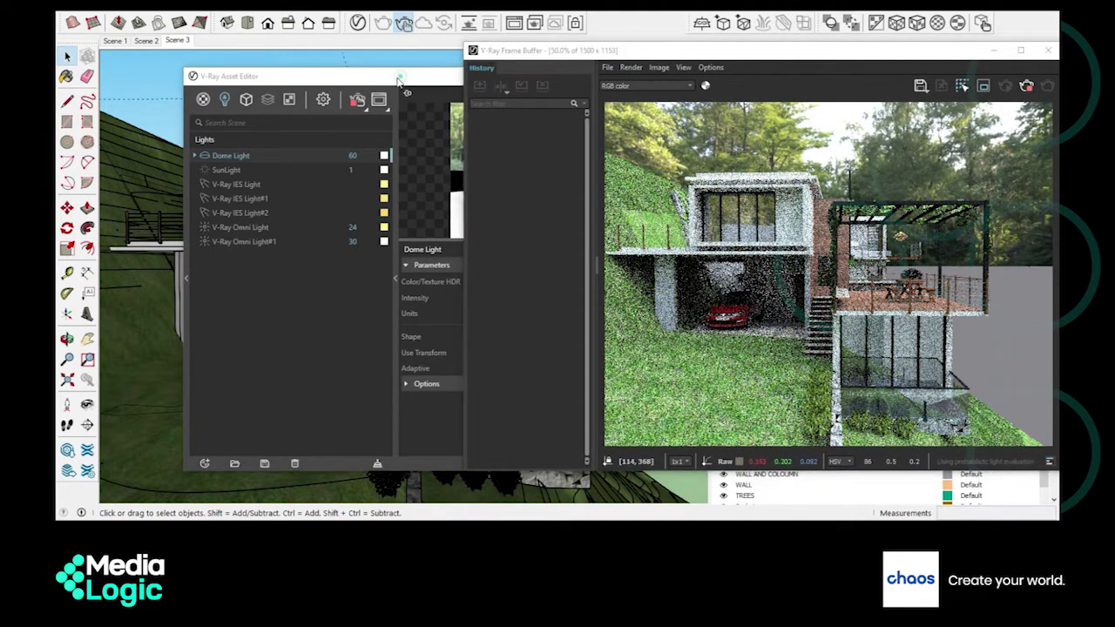
Step: Set the Dome Light shape to Sphere and enable Use Transform, restoring the Scene 3 view
left_click_drag(397, 82, 374, 84)
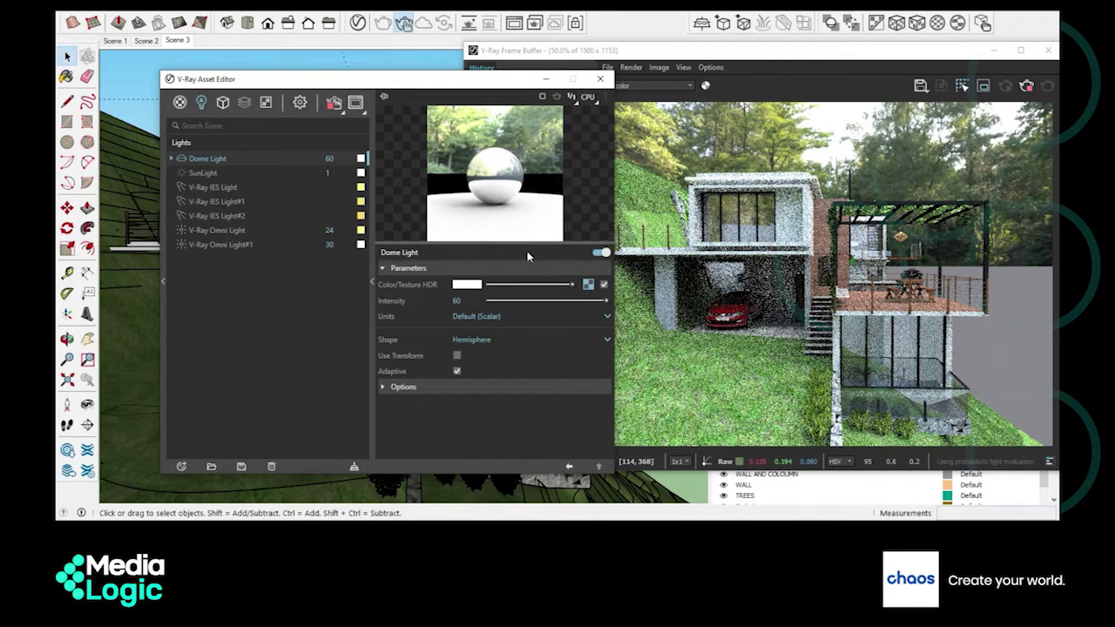
left_click(477, 340)
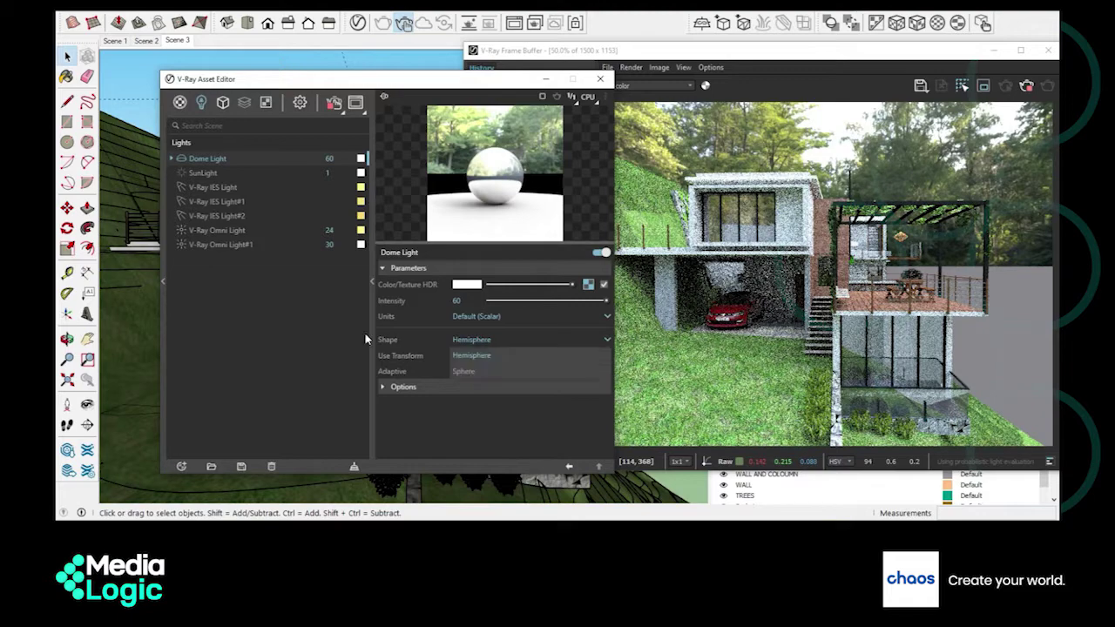
left_click(467, 371)
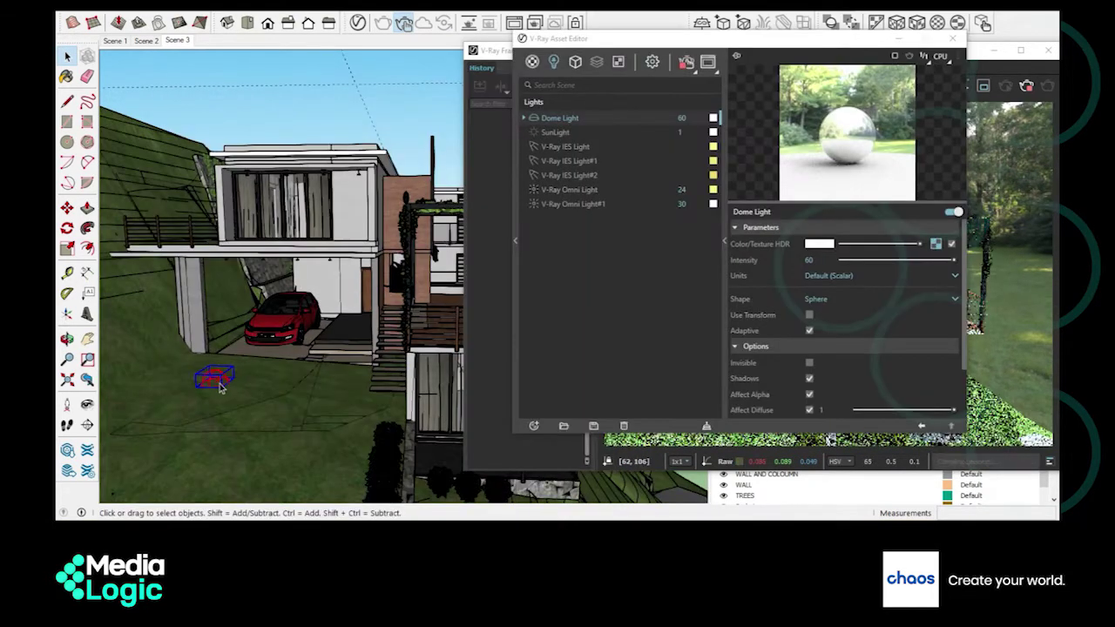
scroll(213, 372, "up", 6)
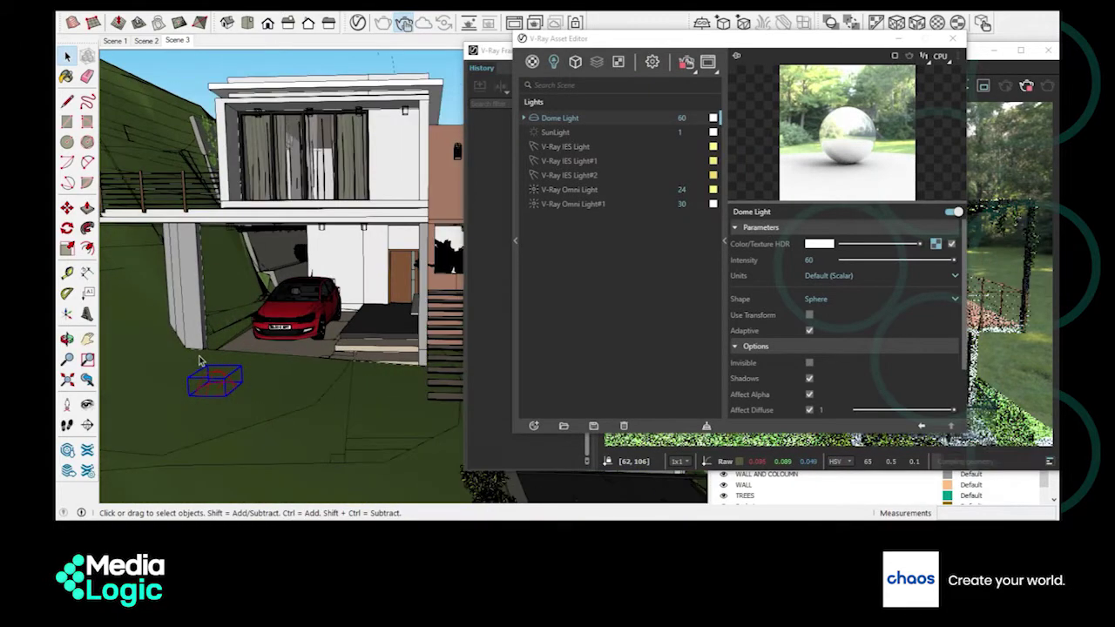
middle_click_drag(253, 432, 249, 455)
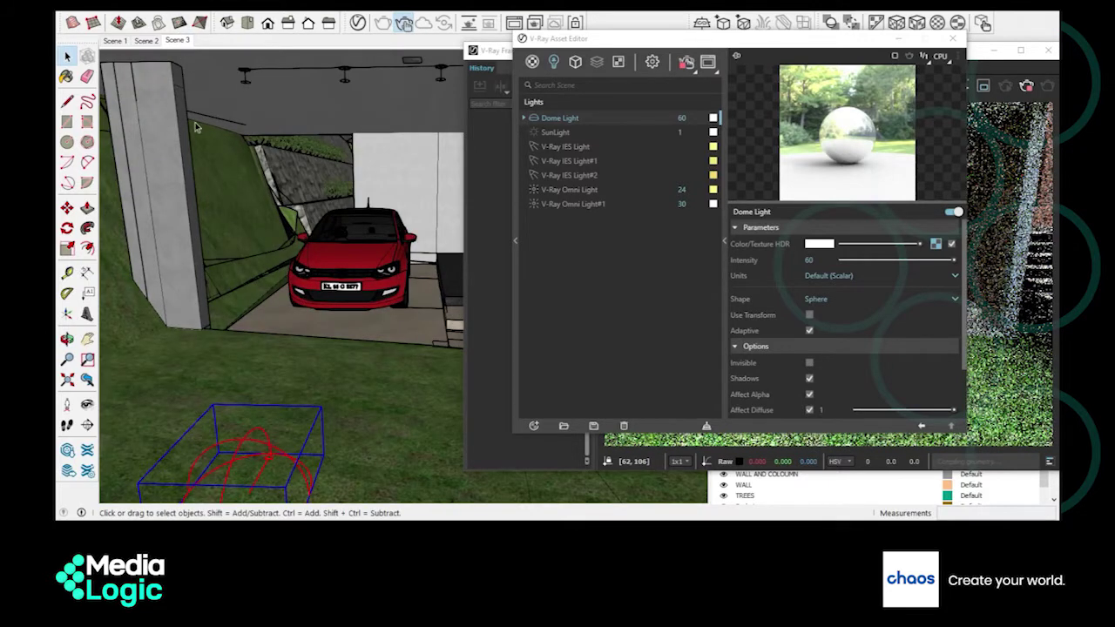
left_click(168, 44)
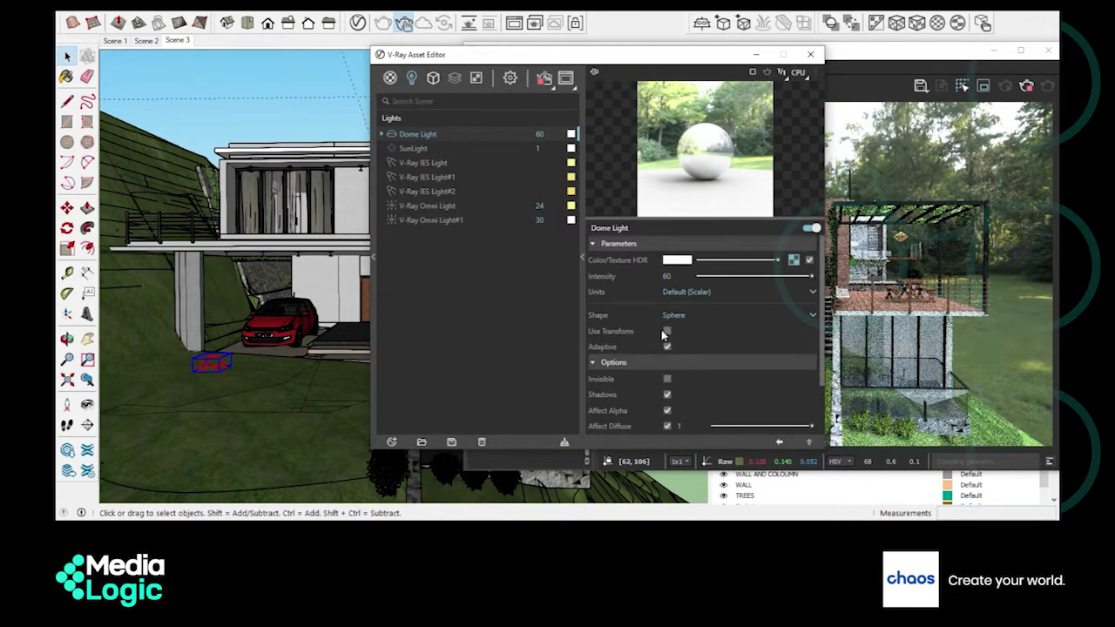
left_click(668, 331)
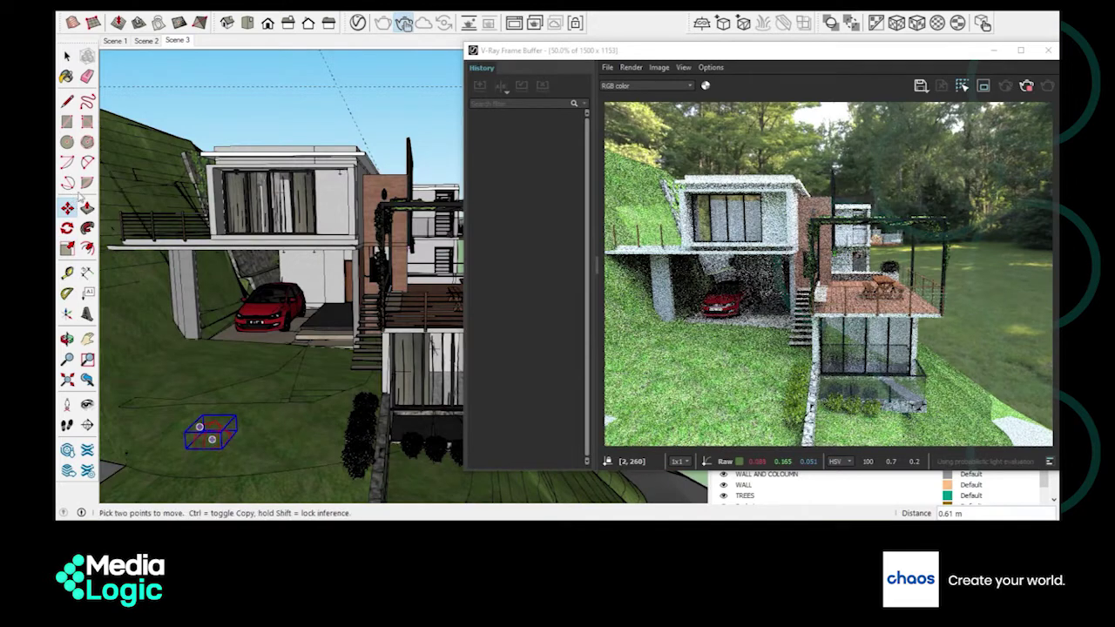
Step: Rotate the dome light 45° about its box with the Rotate tool
left_click(67, 228)
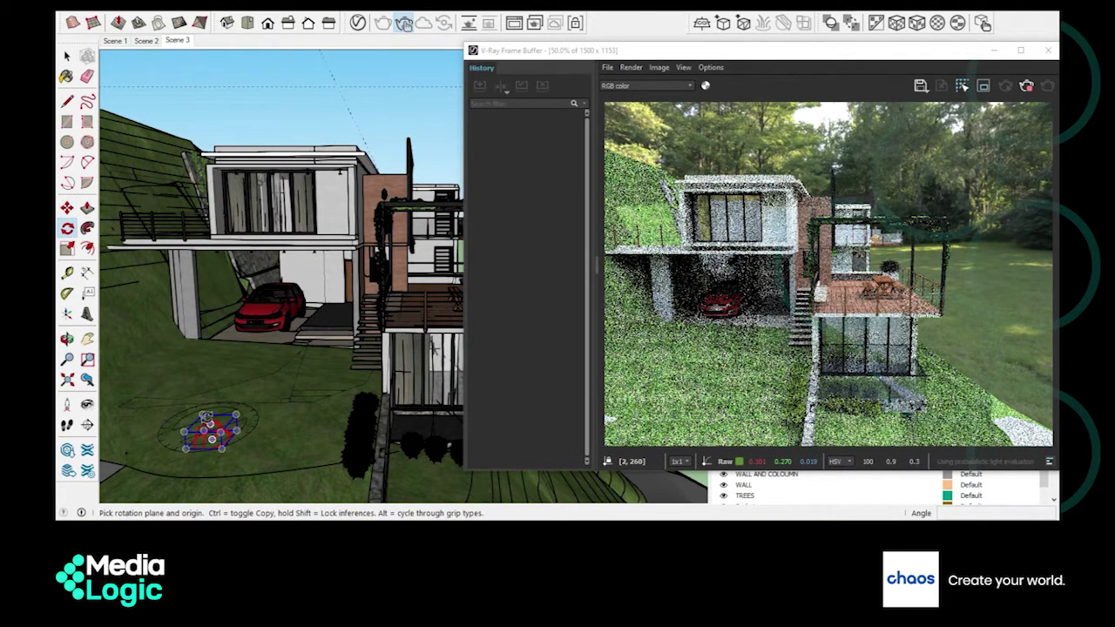
mouse_move(210, 427)
middle_mouse_down()
mouse_move(227, 462)
mouse_move(229, 452)
mouse_move(241, 464)
middle_mouse_up()
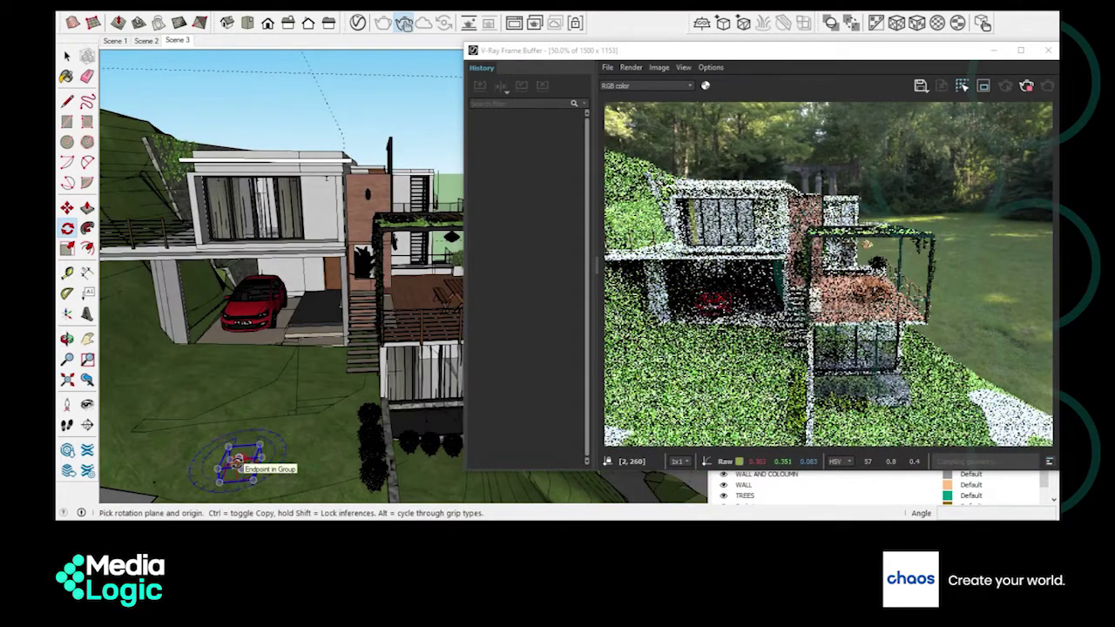
left_click(240, 460)
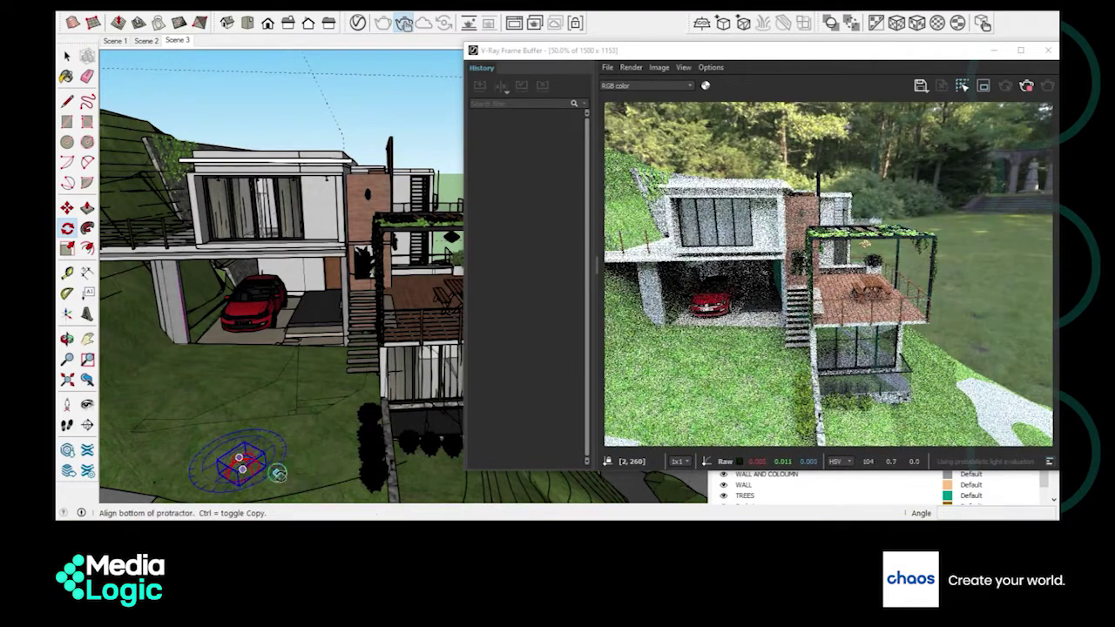
left_click(262, 495)
left_click(258, 456)
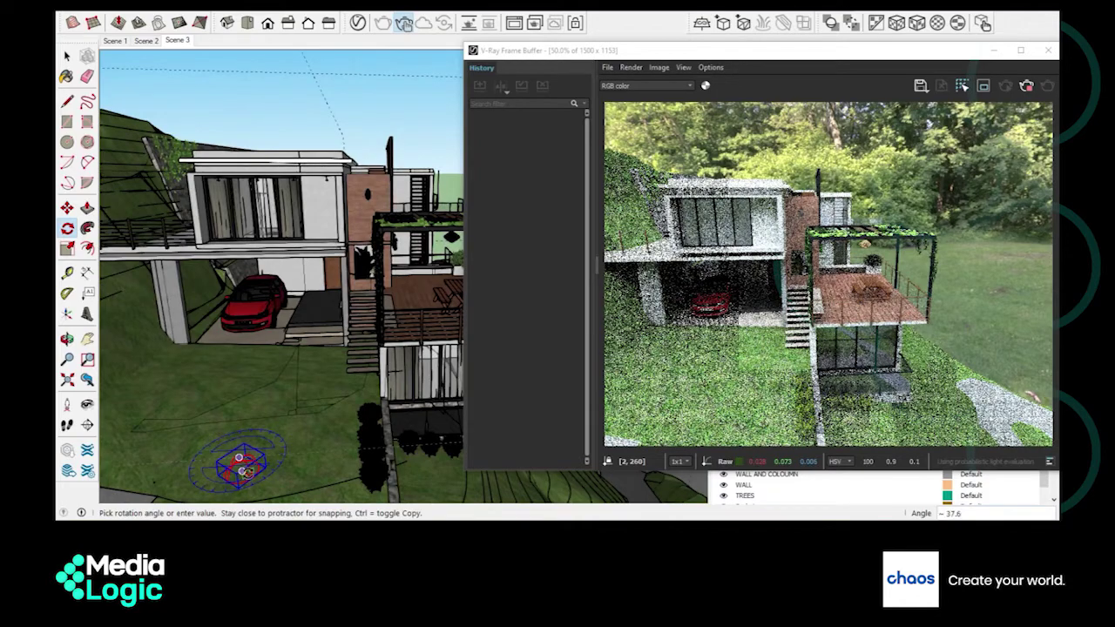
left_click(260, 478)
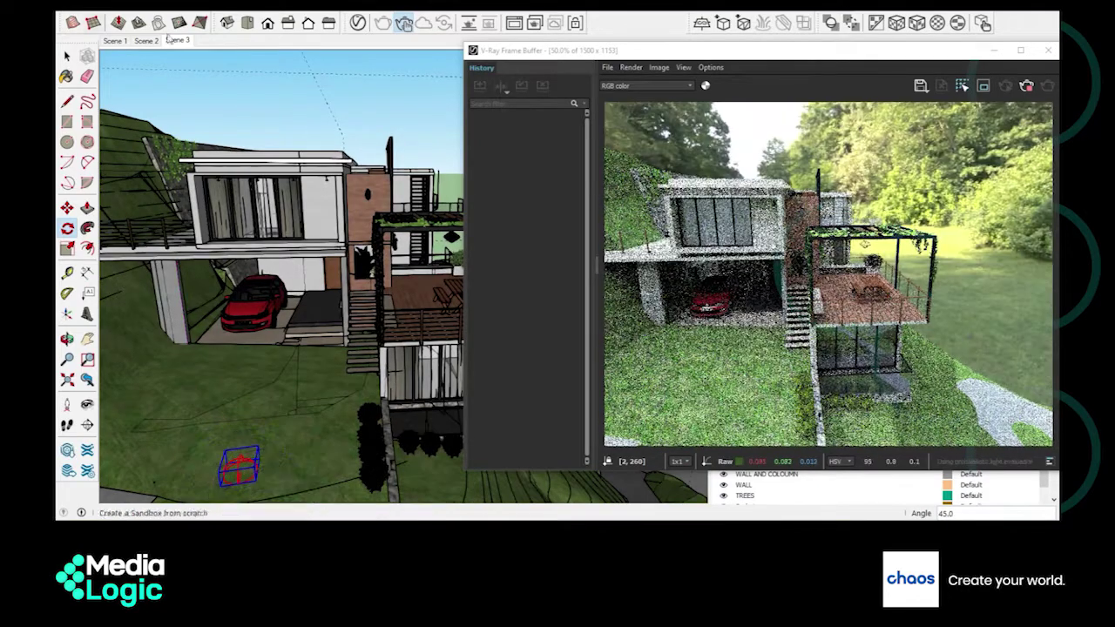
Step: Return to the Scene 3 camera view and move the render window up and left
left_click(176, 41)
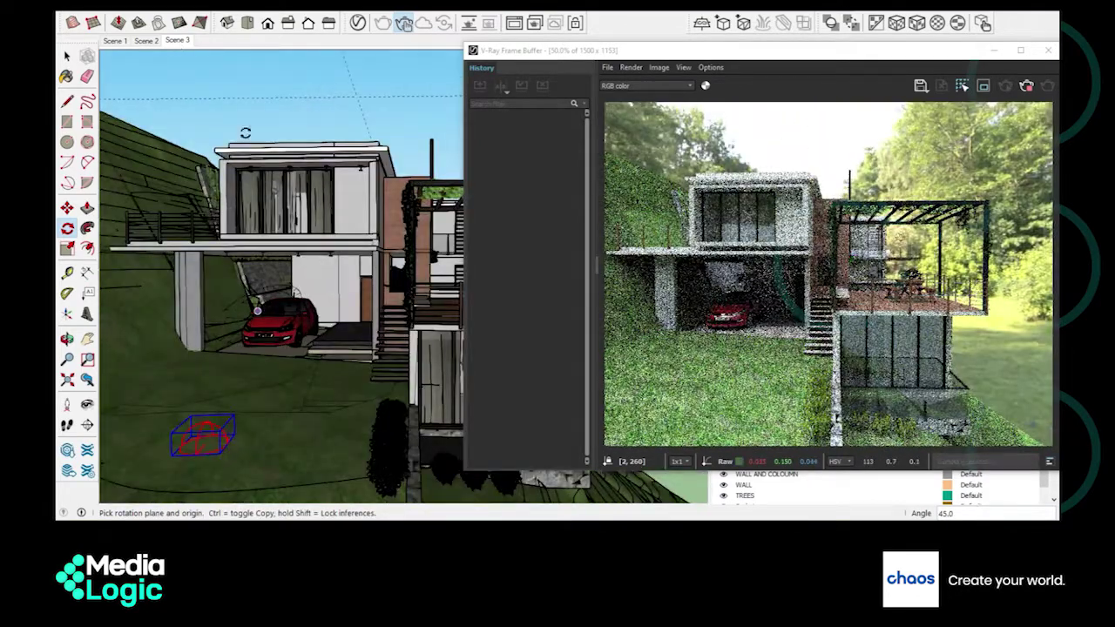
key("space")
mouse_move(702, 57)
left_mouse_down()
mouse_move(332, 33)
mouse_move(377, 33)
left_mouse_up()
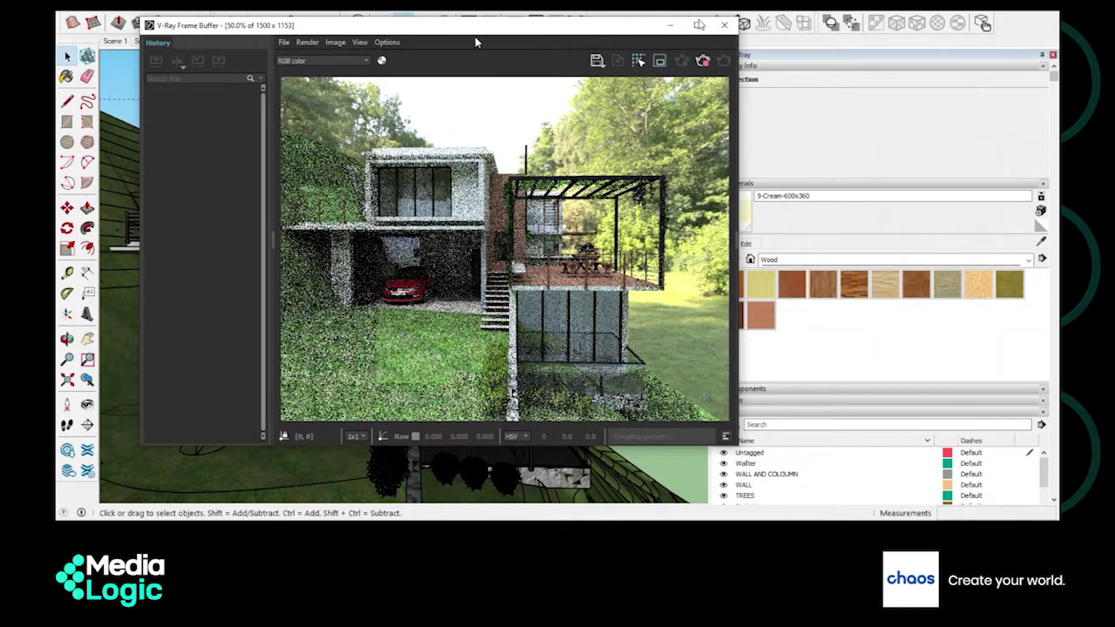
Step: Nudge the V-Ray Frame Buffer slightly right to show the finished Scene 3 render
left_click_drag(366, 30, 388, 31)
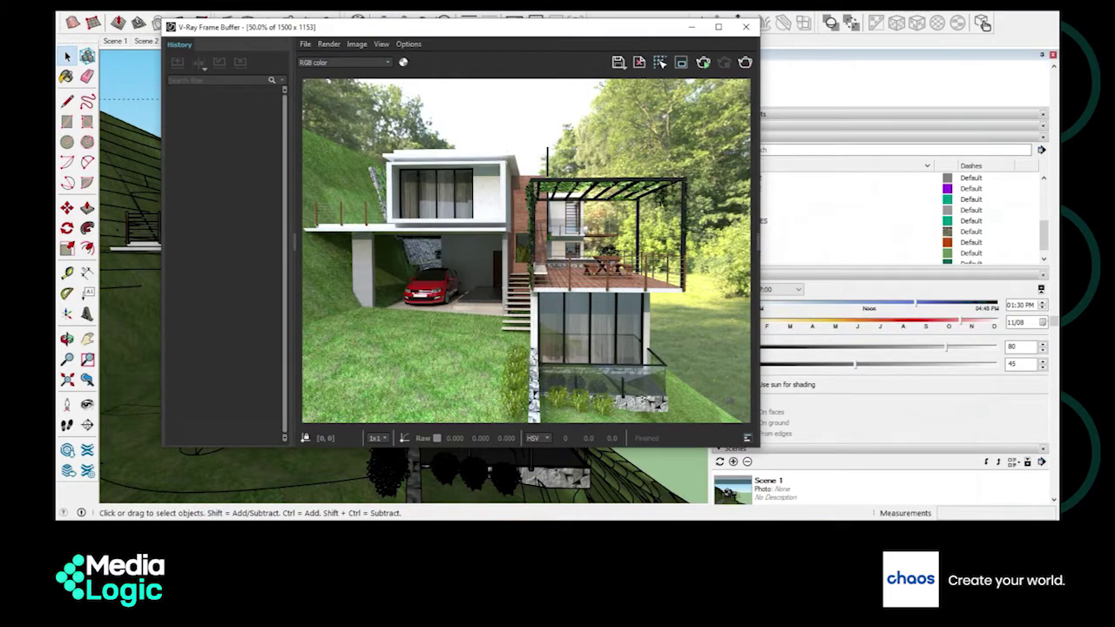